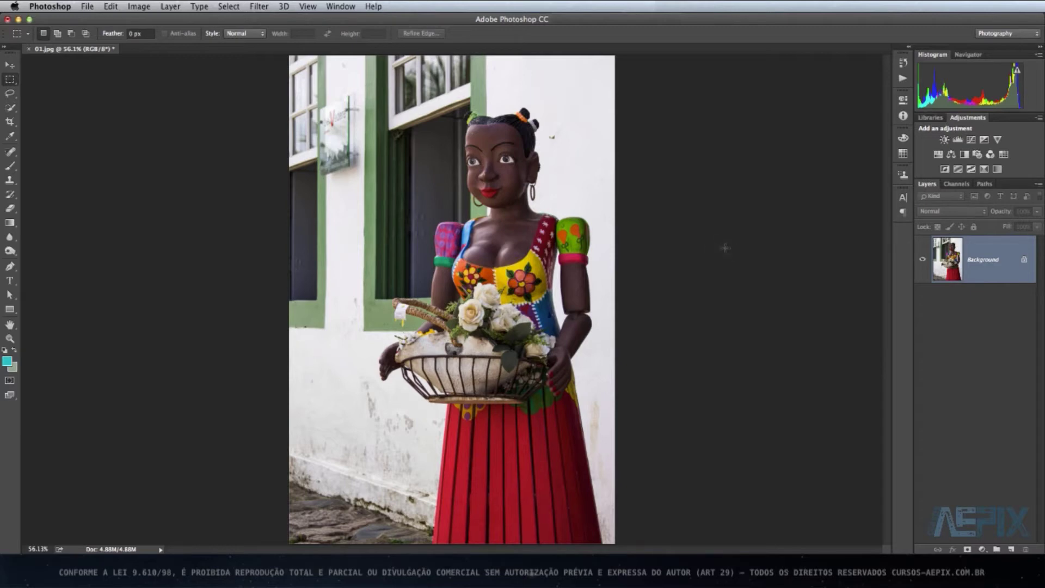
# - Show the Image menu's Adjustments commands (Brightness/Contrast, Levels, Curves) for 01.jpg
pyautogui.click(146, 10)
pyautogui.moveTo(158, 36)
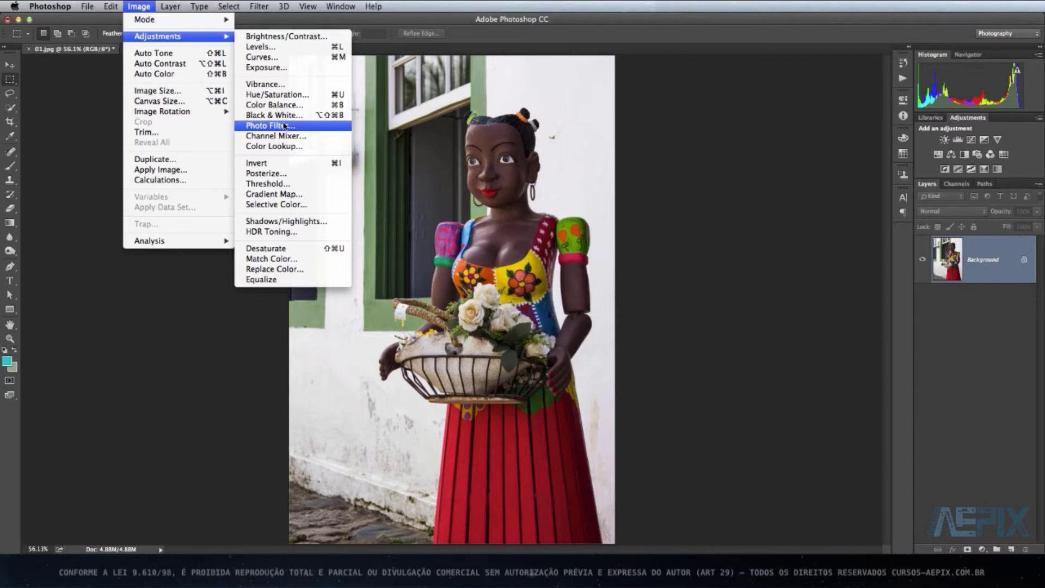
pyautogui.click(295, 36)
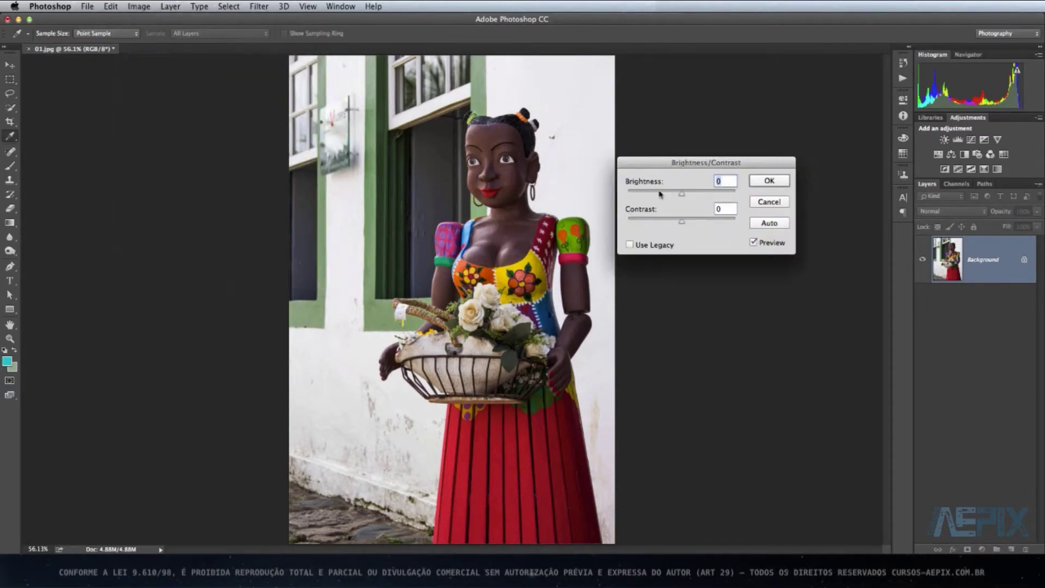
pyautogui.moveTo(683, 195)
pyautogui.mouseDown()
pyautogui.moveTo(700, 195)
pyautogui.moveTo(697, 222)
pyautogui.mouseUp()
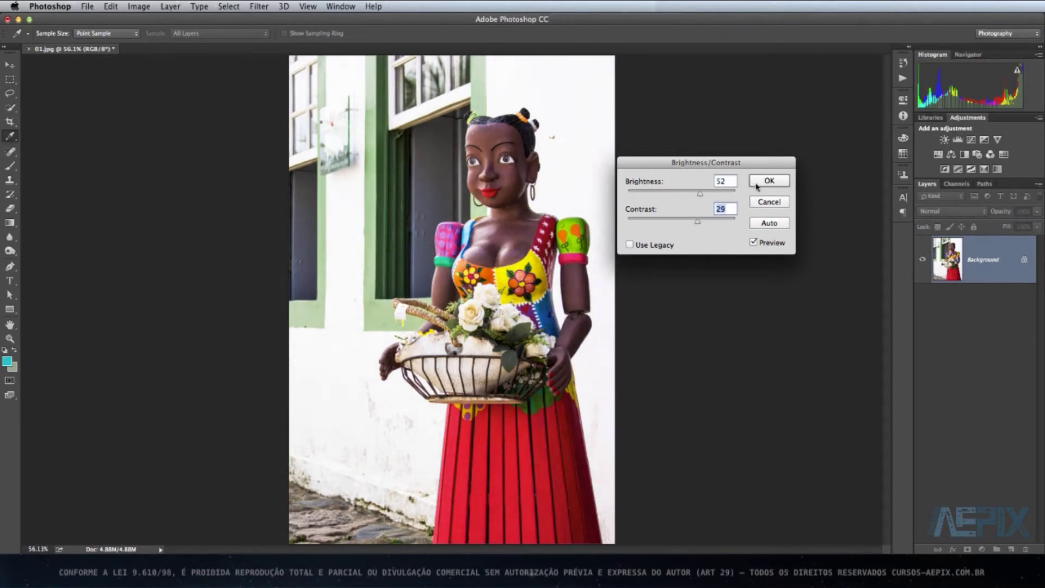
pyautogui.click(757, 187)
pyautogui.press('m')
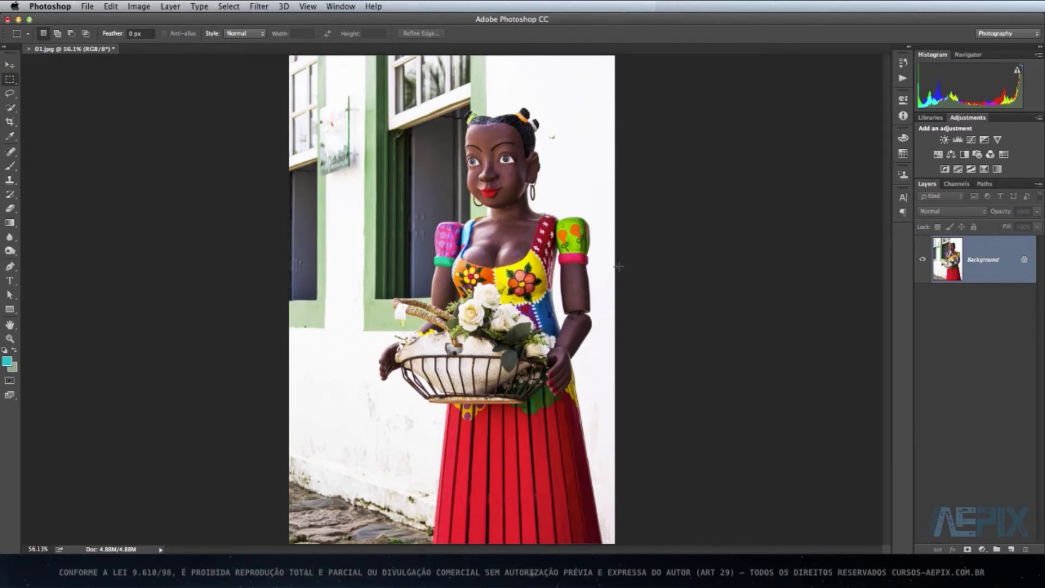
pyautogui.hotkey('ctrl', 'z')
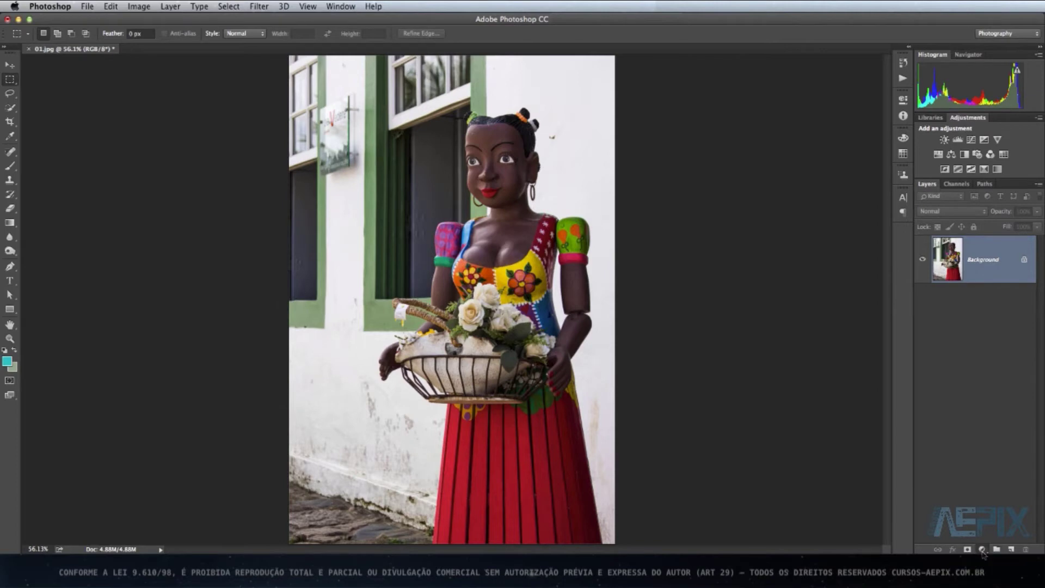
pyautogui.click(982, 549)
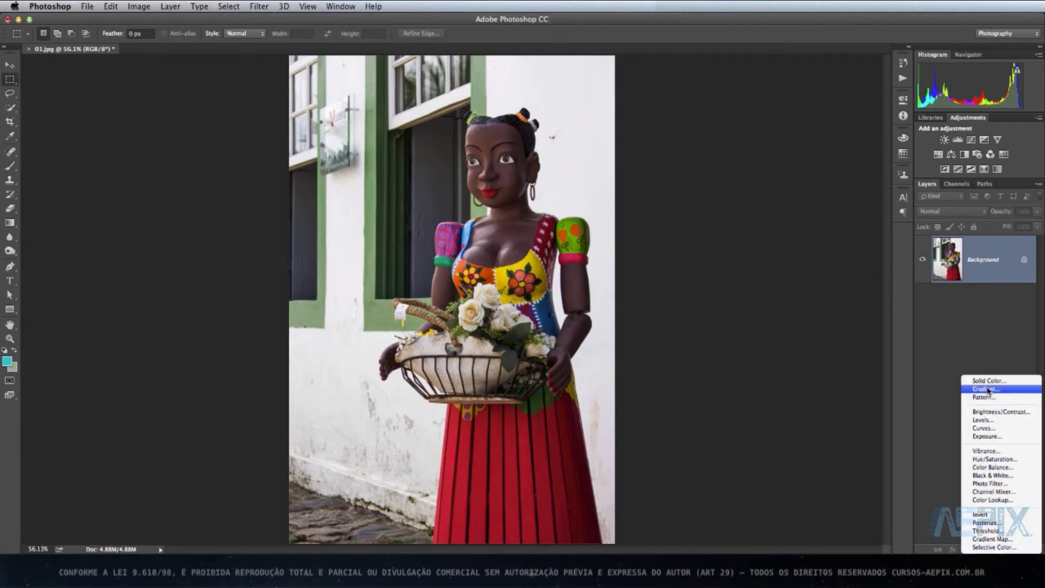
pyautogui.click(947, 413)
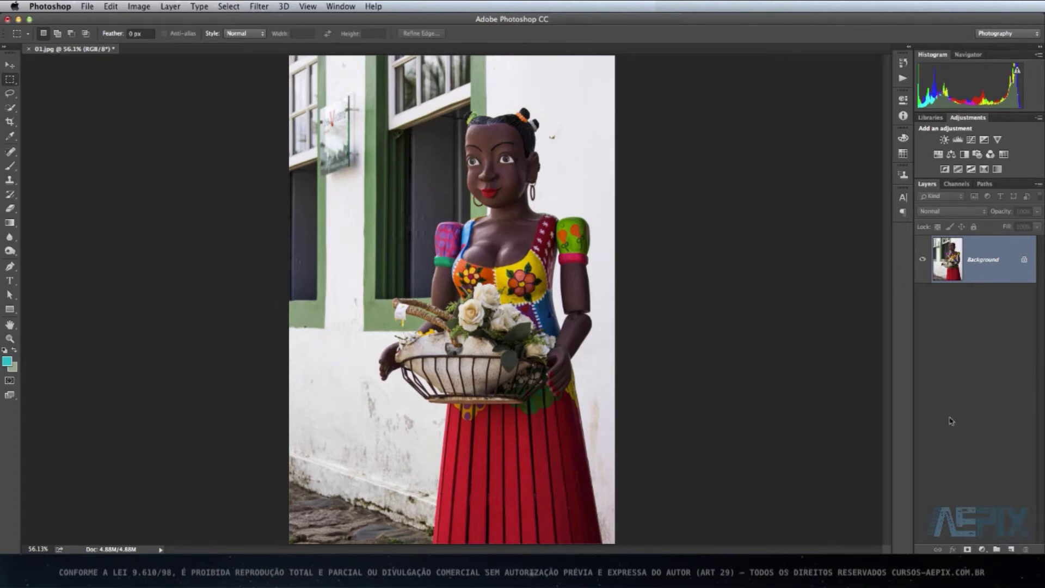
pyautogui.click(346, 8)
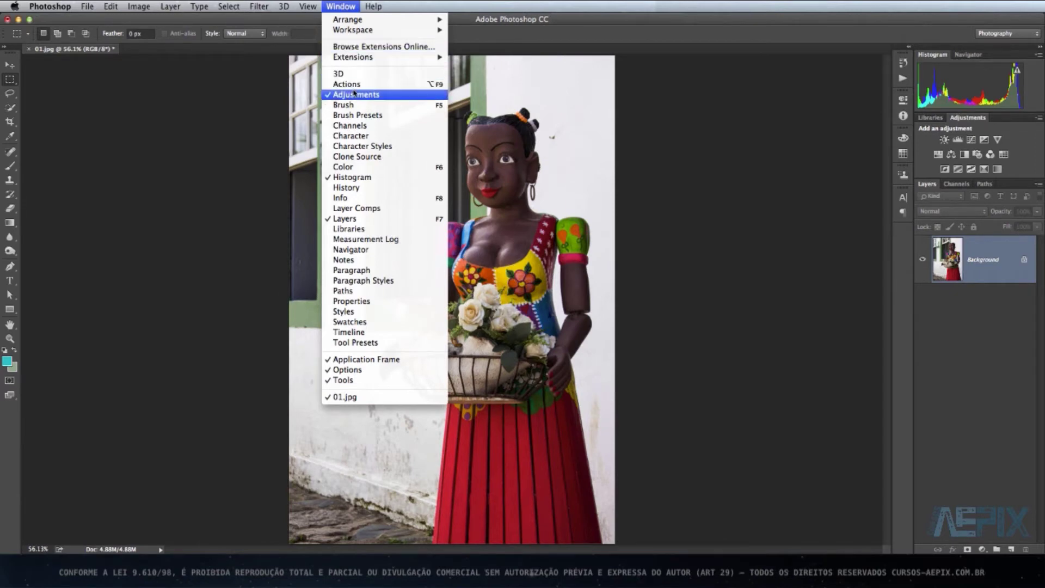
pyautogui.click(344, 5)
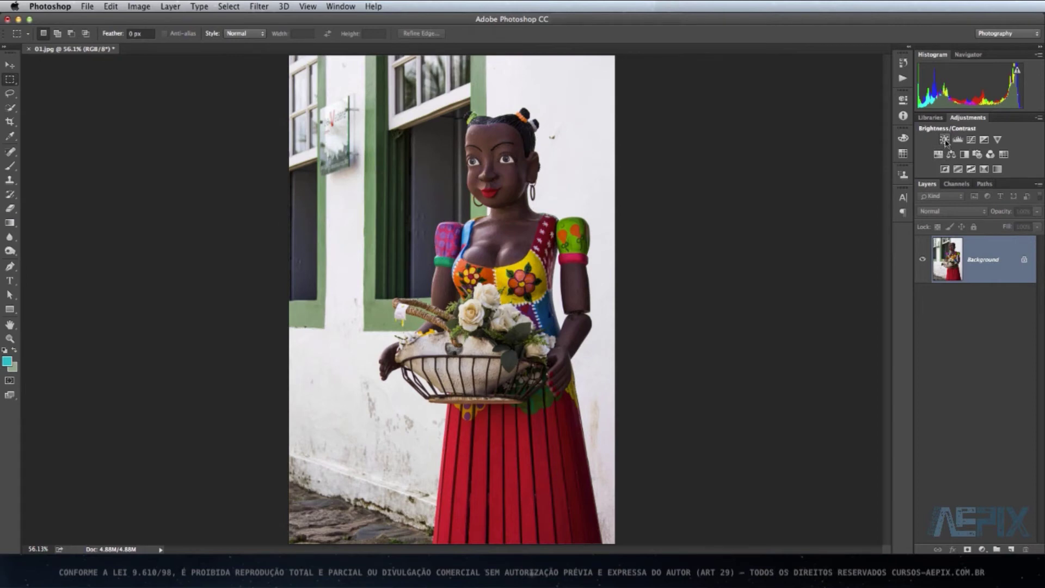
# - Add a Brightness/Contrast adjustment layer above the Background set to Brightness 51, Contrast 27
pyautogui.click(945, 140)
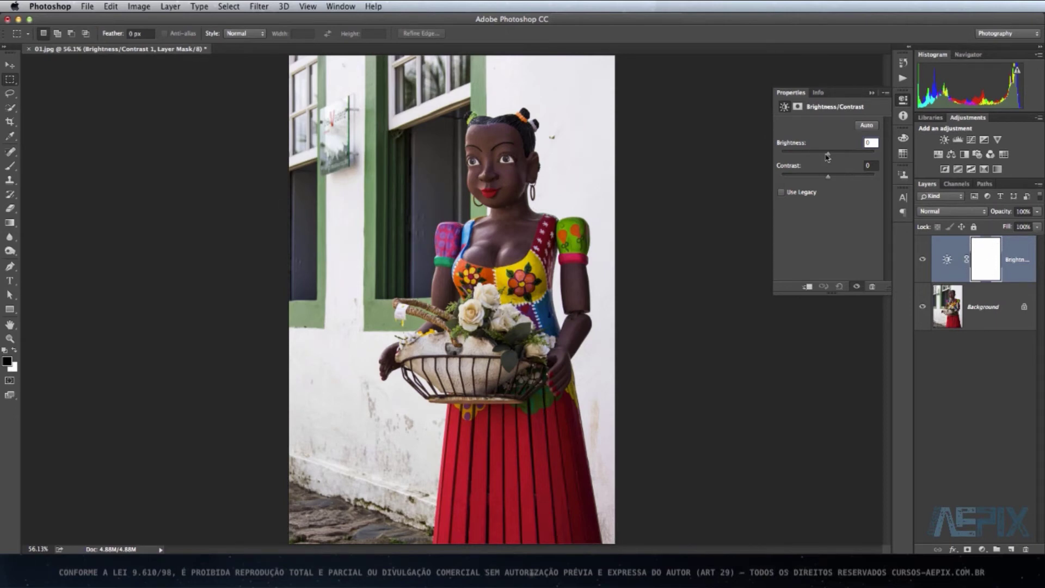
pyautogui.moveTo(829, 154)
pyautogui.mouseDown()
pyautogui.moveTo(844, 153)
pyautogui.moveTo(840, 176)
pyautogui.mouseUp()
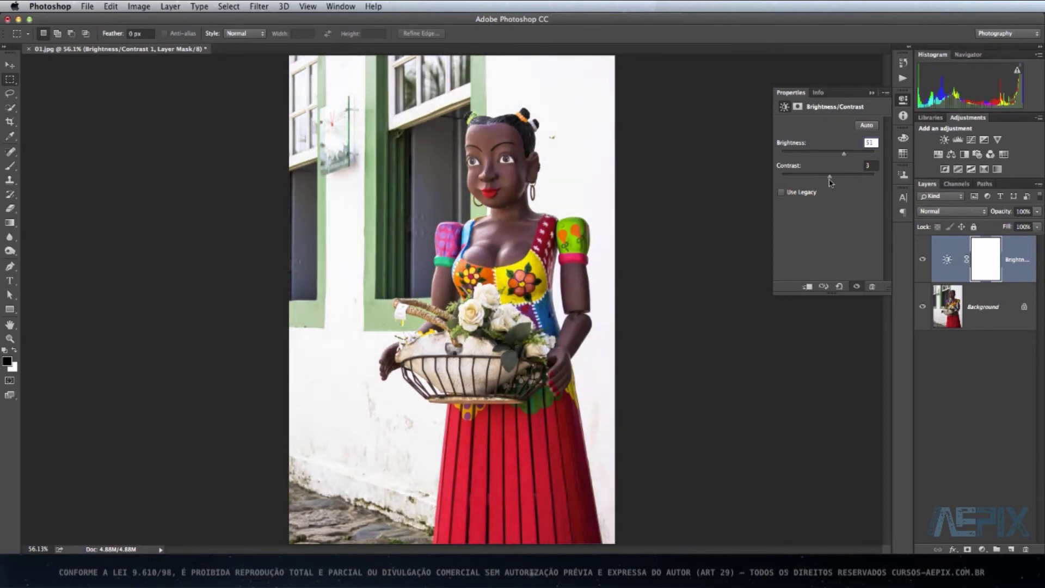
pyautogui.click(871, 92)
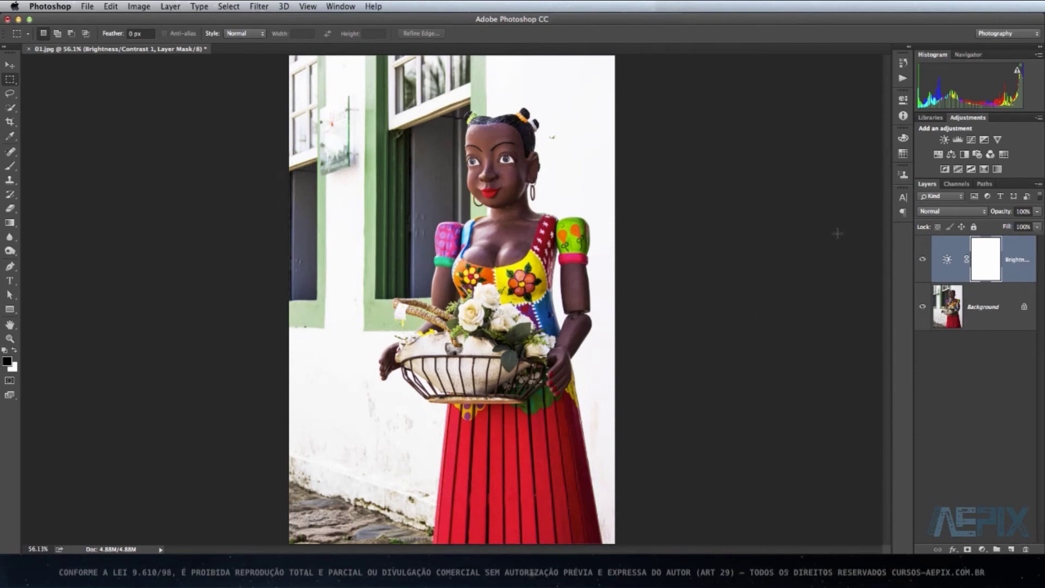
pyautogui.doubleClick(946, 261)
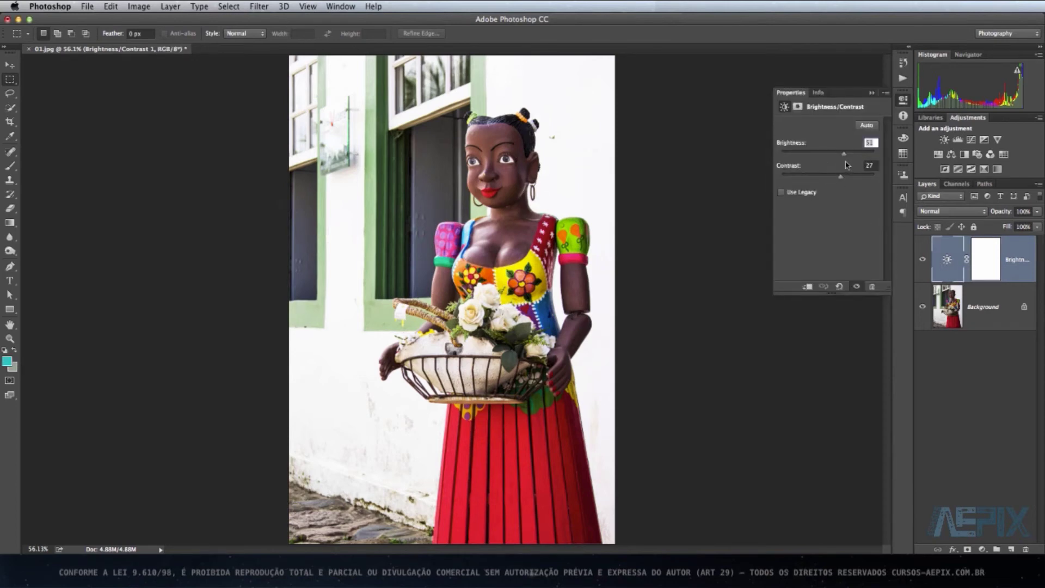
pyautogui.moveTo(844, 154)
pyautogui.mouseDown()
pyautogui.moveTo(823, 158)
pyautogui.moveTo(845, 154)
pyautogui.mouseUp()
pyautogui.click(871, 94)
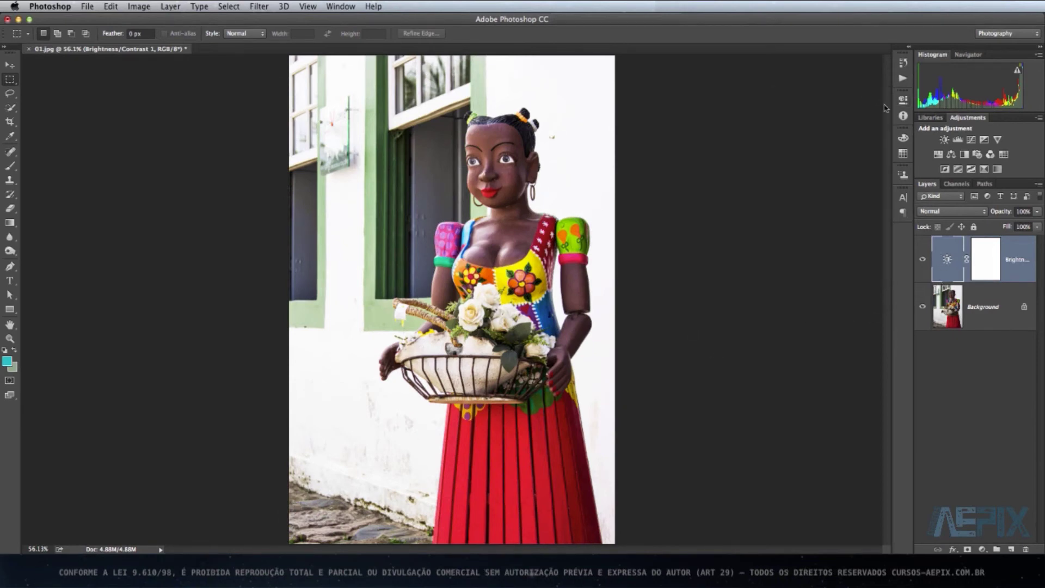
pyautogui.click(985, 261)
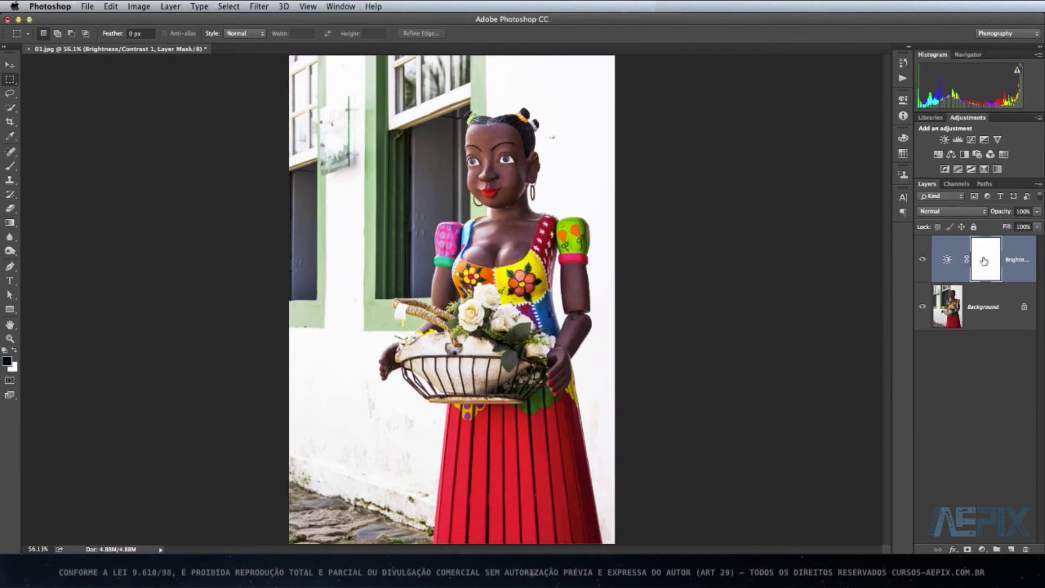